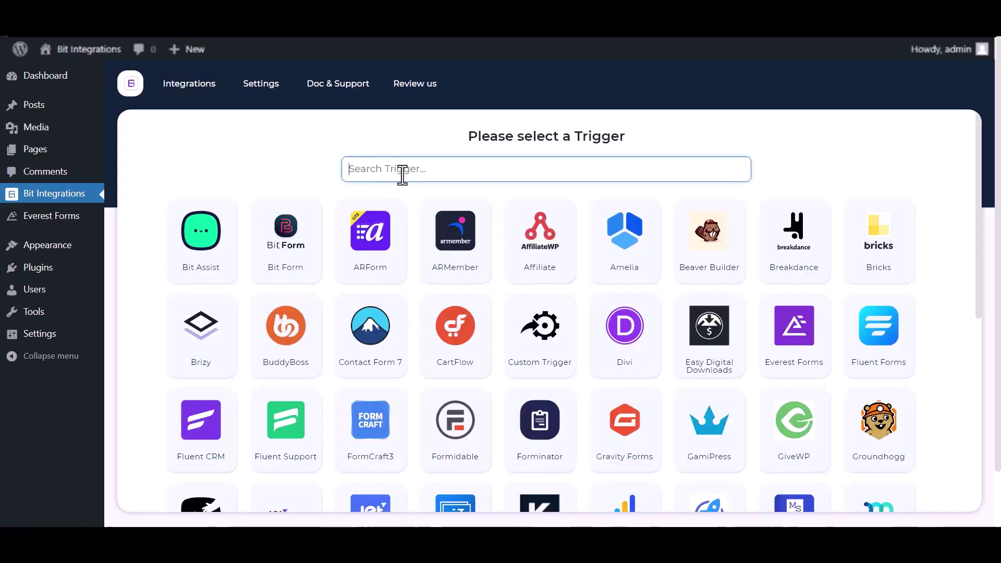
# Set Everest Forms' Contact Form as the trigger and Zapier as the action app
pyautogui.write('e')
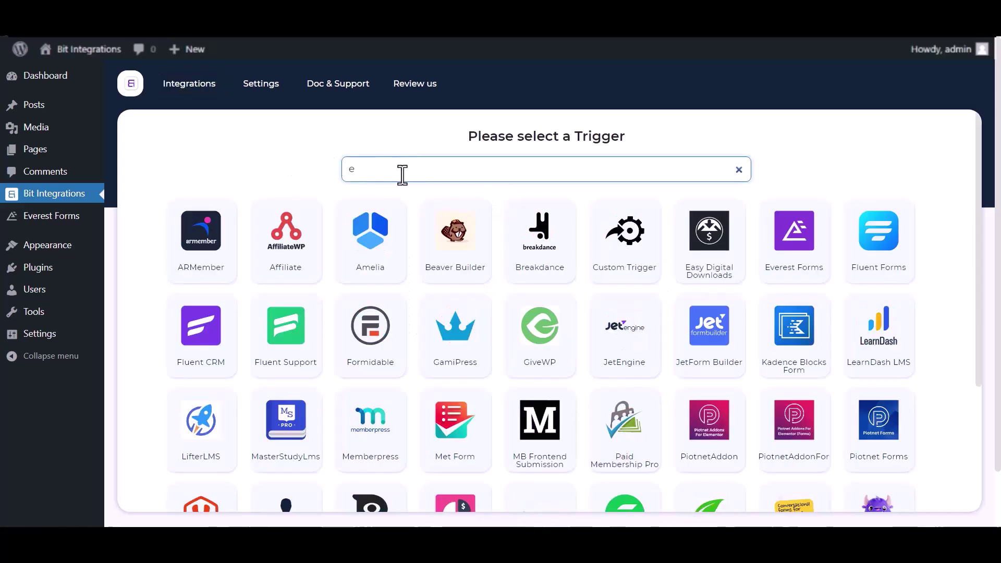
pyautogui.write('ve')
pyautogui.click(556, 252)
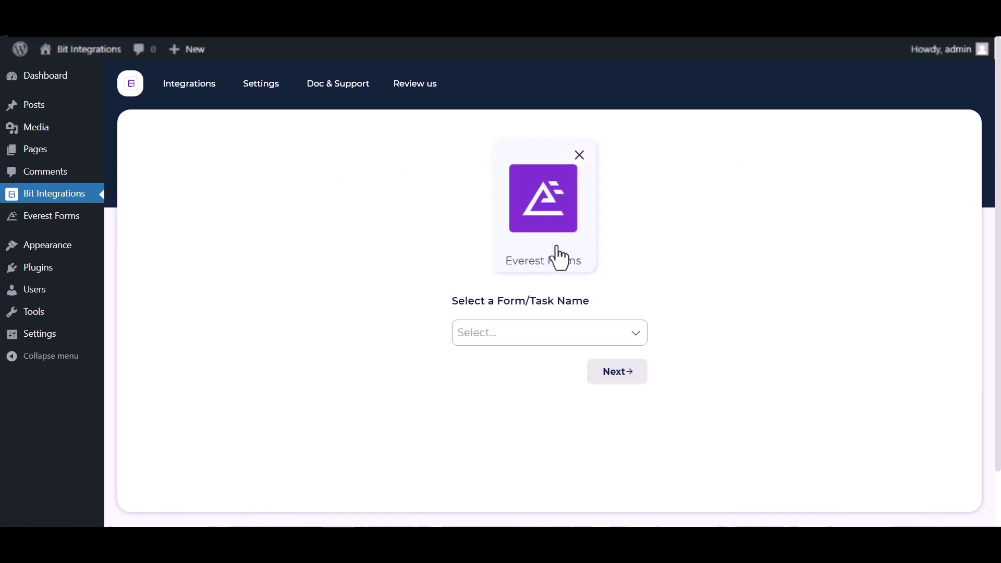
pyautogui.click(475, 328)
pyautogui.click(478, 358)
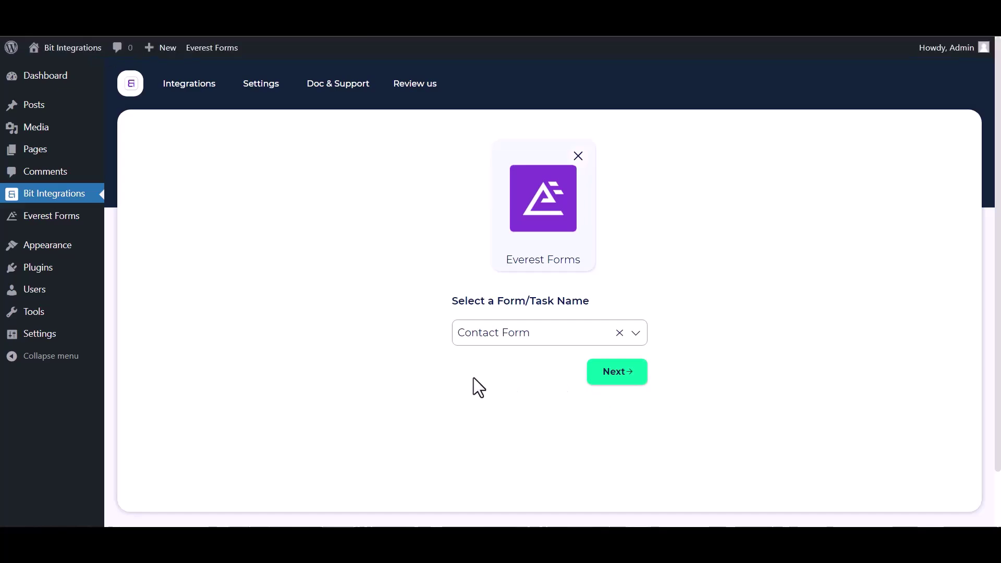
pyautogui.click(617, 372)
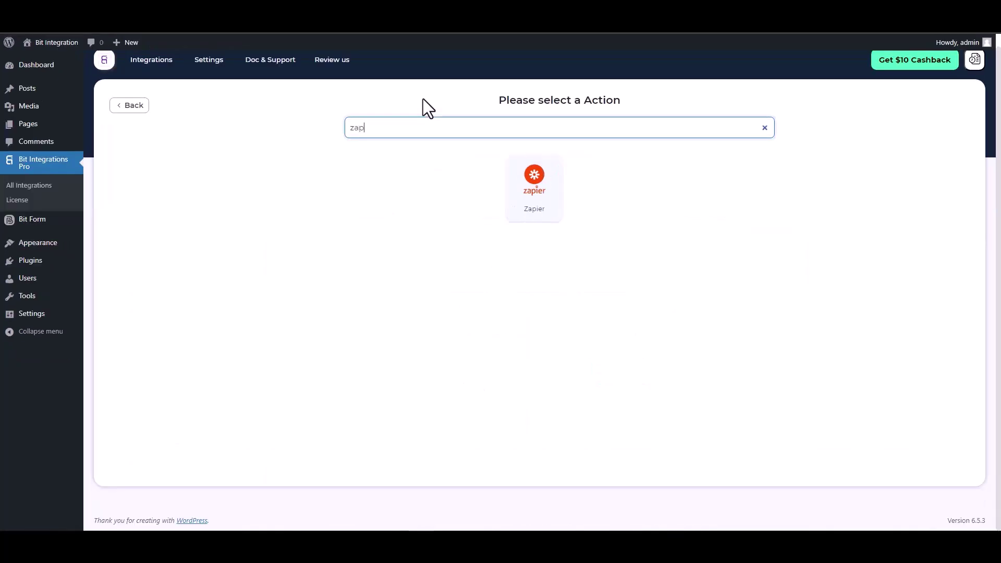
pyautogui.click(527, 190)
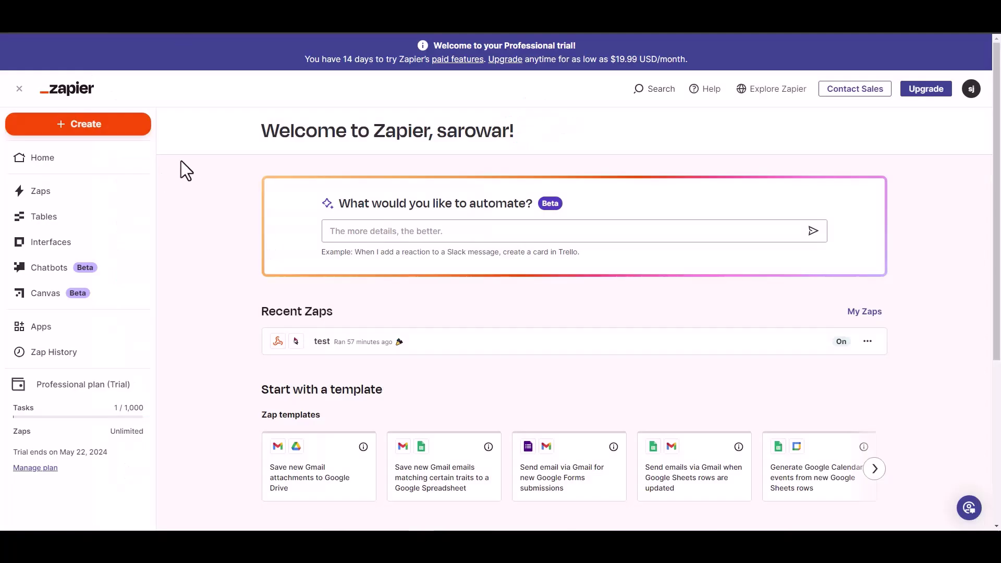
# Create a new Zap with Webhooks by Zapier as its trigger
pyautogui.click(95, 128)
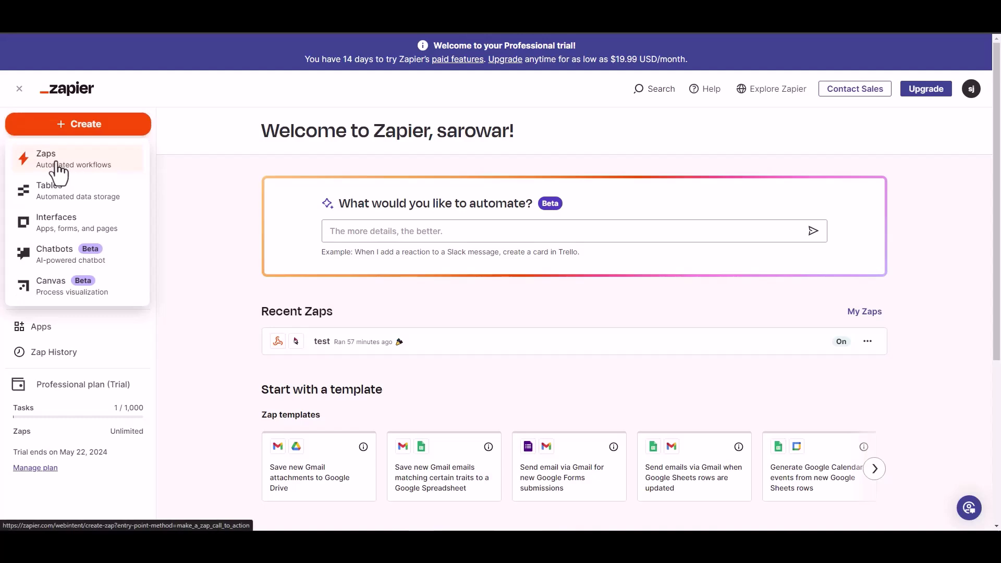
pyautogui.click(173, 166)
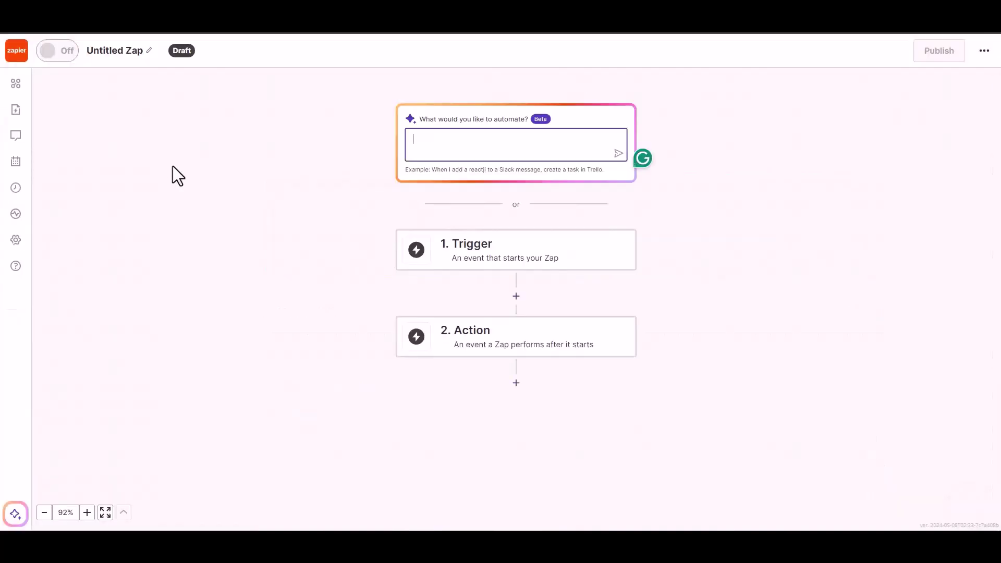
pyautogui.click(486, 259)
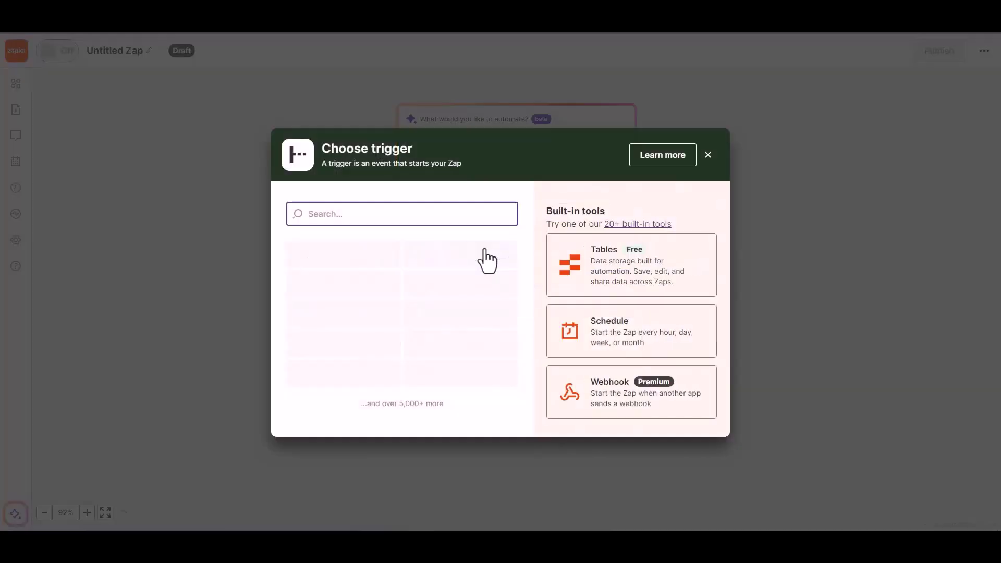
pyautogui.click(608, 400)
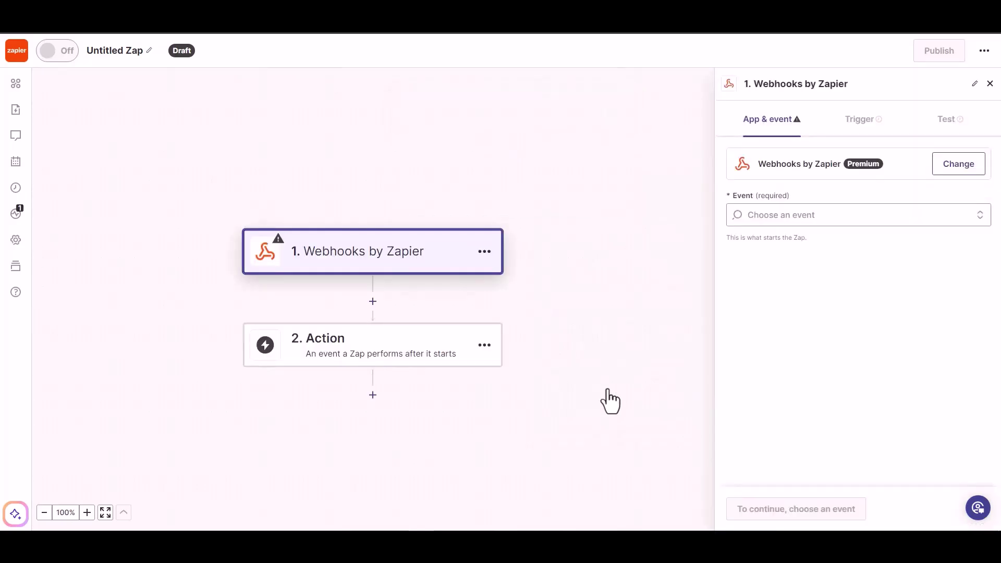
# Choose the Catch Hook trigger event and copy its webhook URL
pyautogui.click(805, 218)
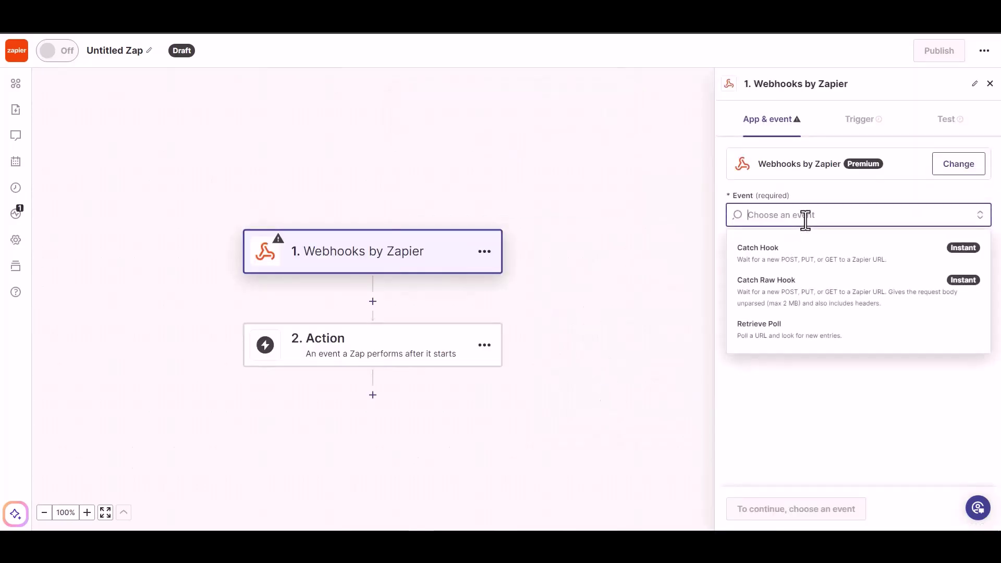
pyautogui.click(799, 268)
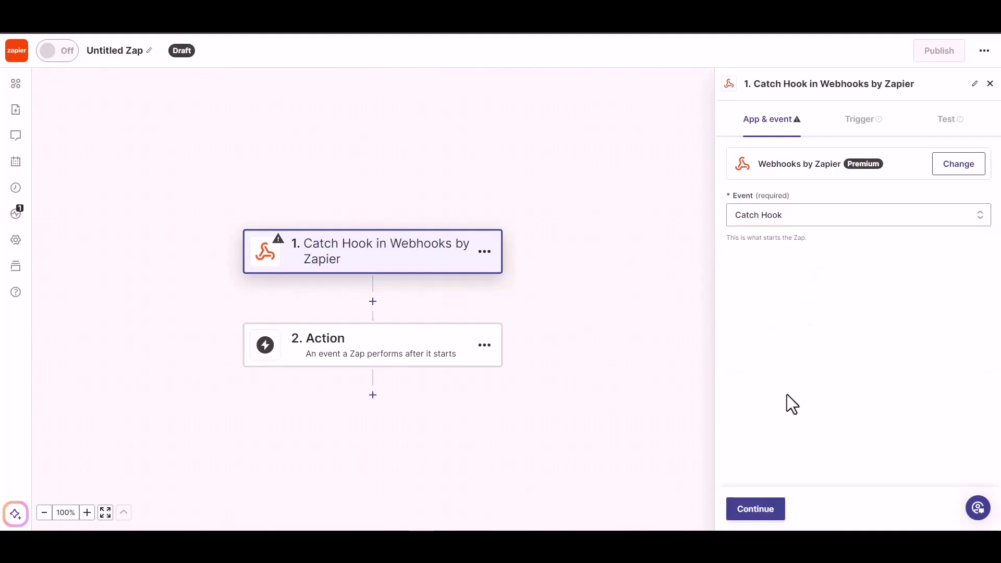
pyautogui.click(755, 511)
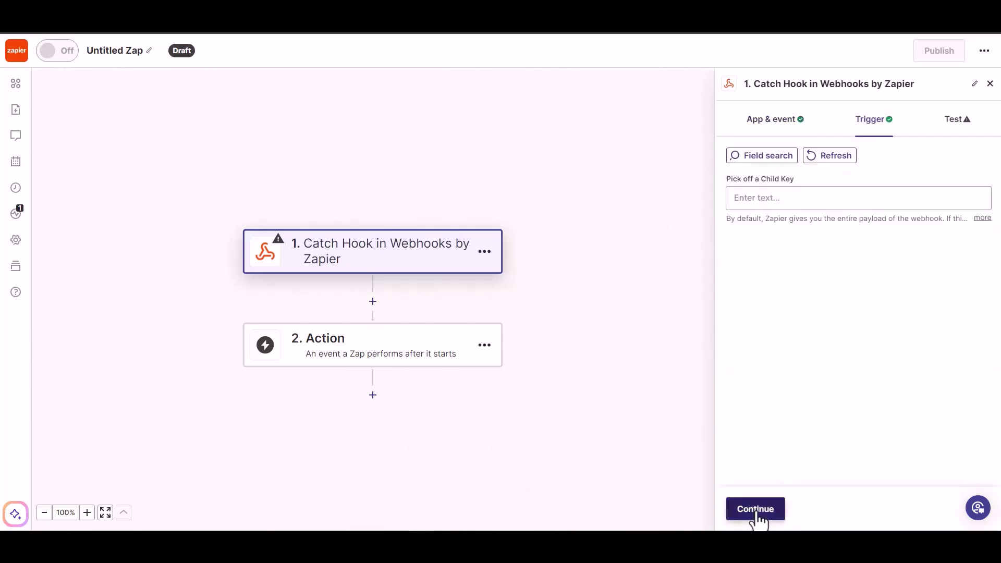
pyautogui.click(756, 510)
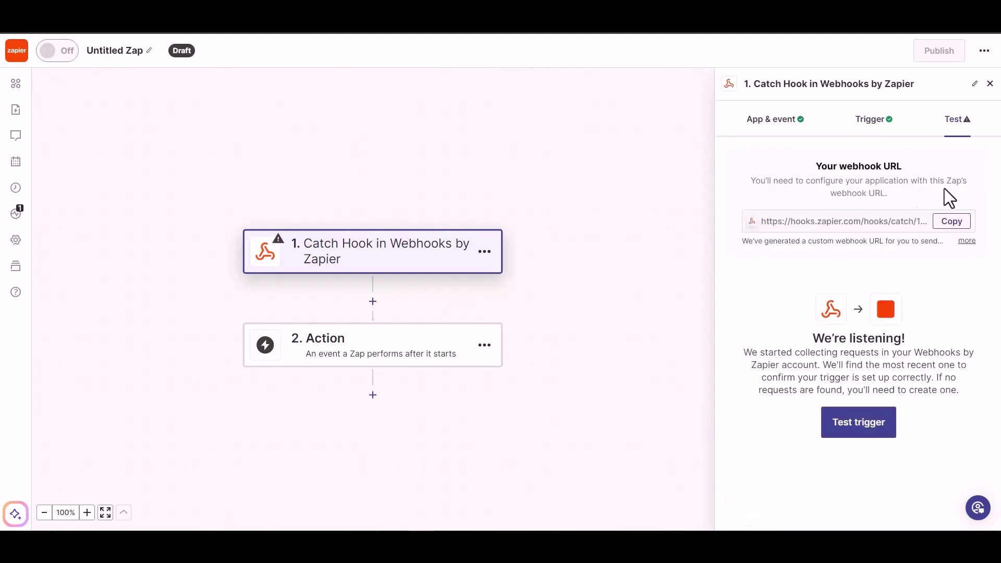
pyautogui.click(946, 222)
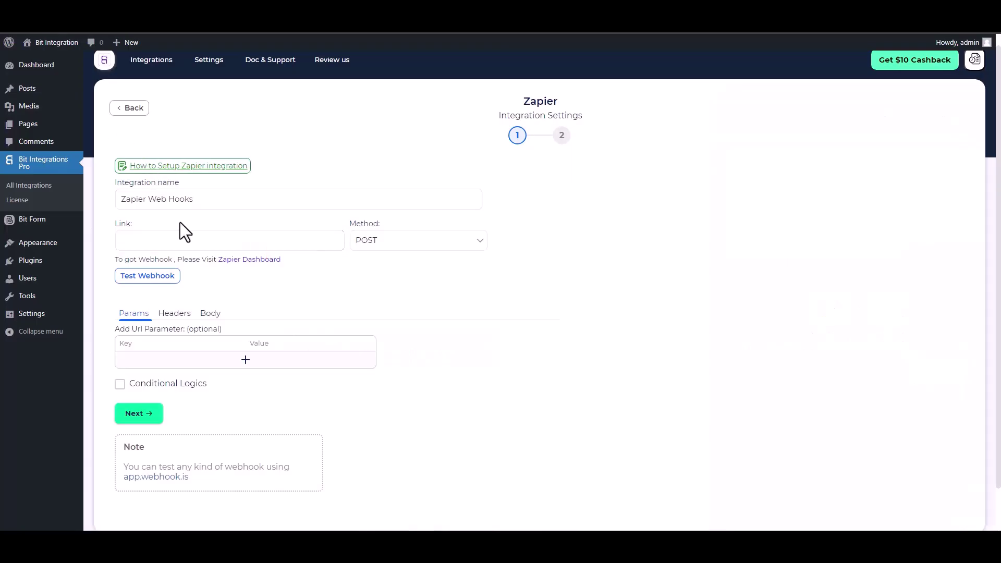
pyautogui.click(184, 240)
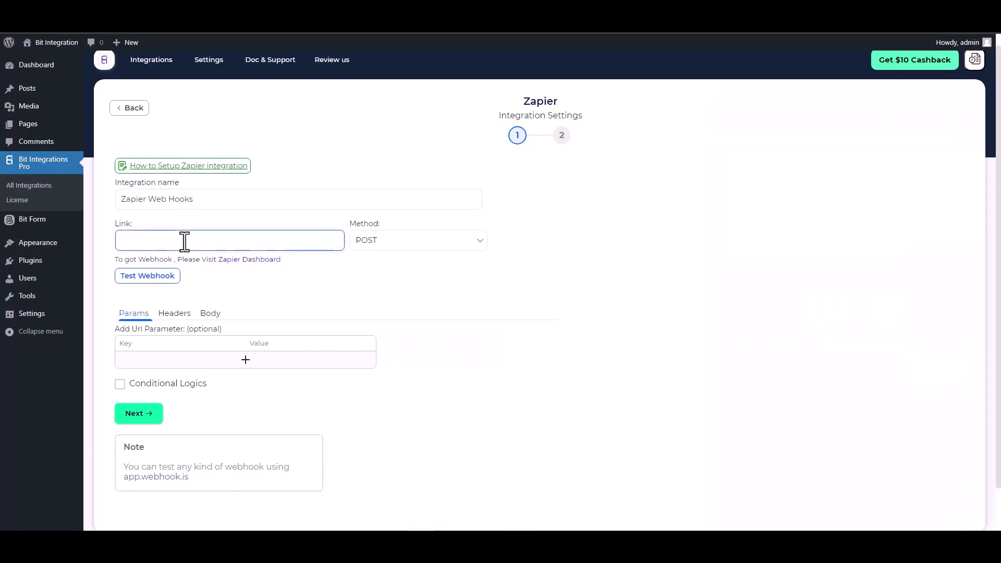
# Paste the webhook URL as the Link and send all form data as application/json
pyautogui.hotkey('ctrl', 'v')
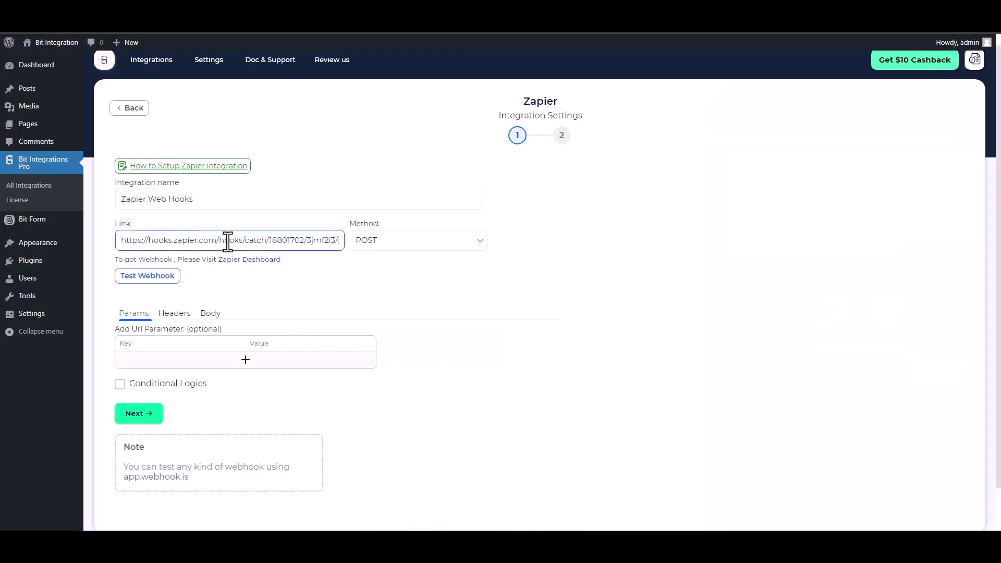
pyautogui.click(209, 314)
pyautogui.click(168, 338)
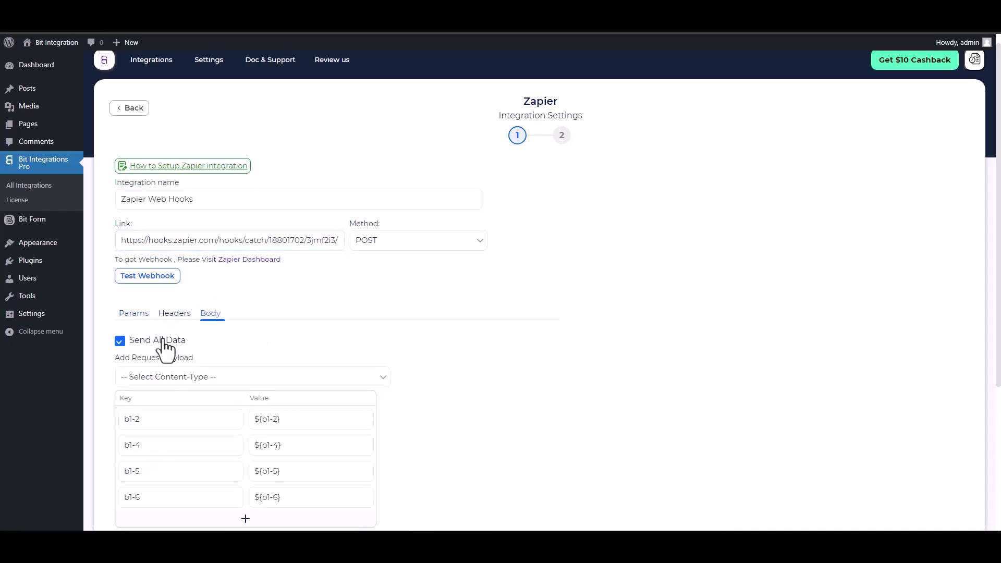
pyautogui.scroll(-2, 221, 330)
pyautogui.click(245, 276)
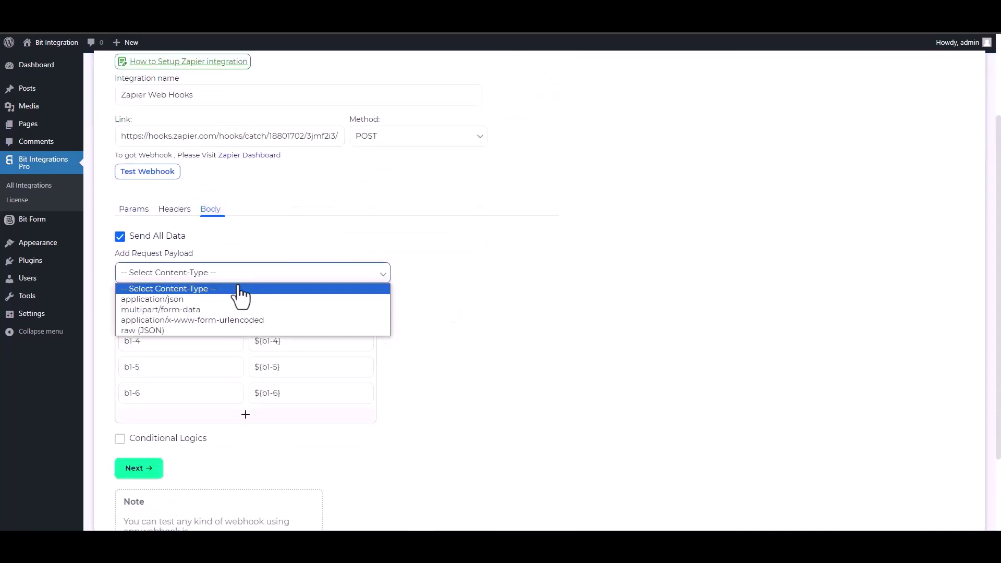
pyautogui.click(189, 302)
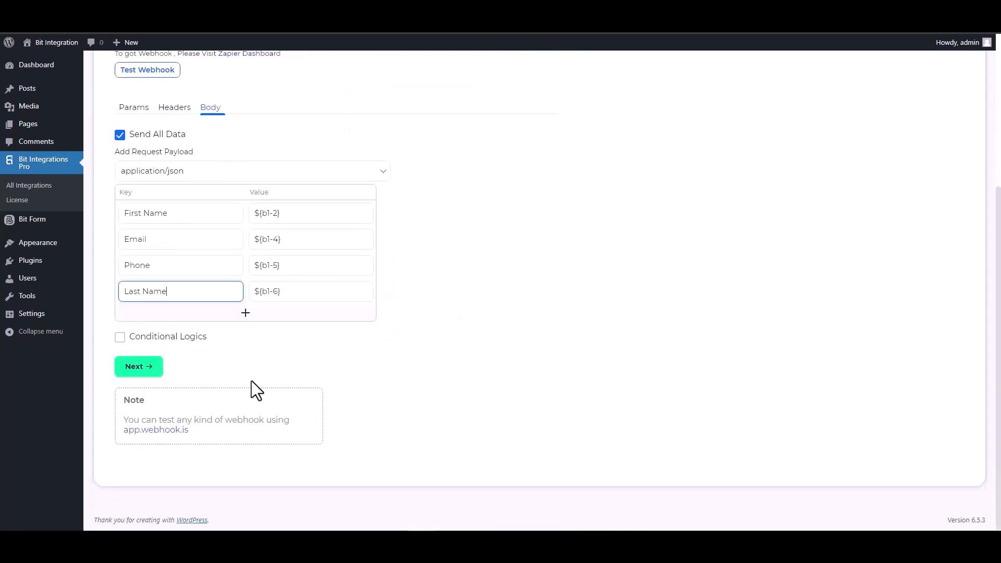
# Turn on conditional logic, then finish and save the Zapier integration
pyautogui.click(142, 337)
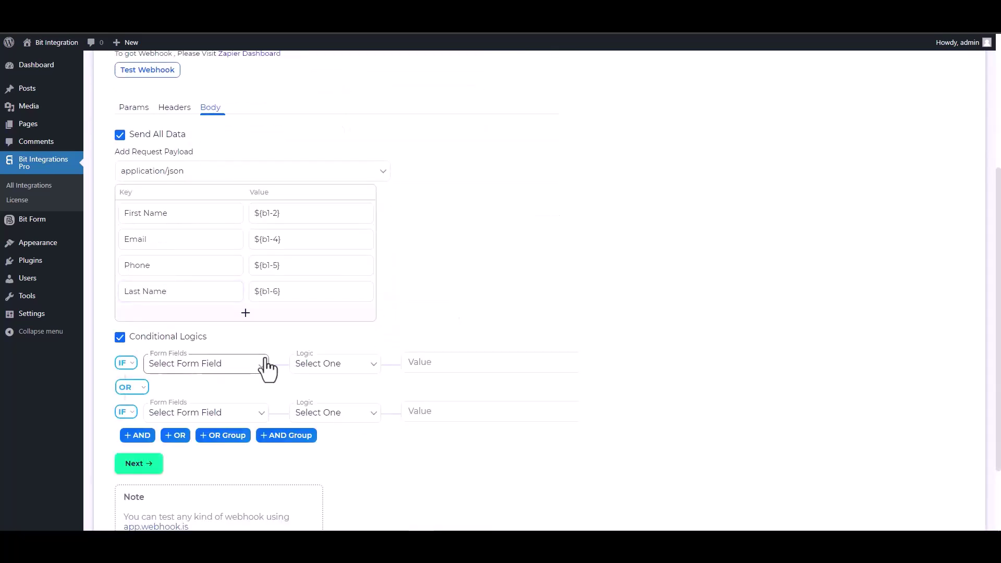
pyautogui.scroll(-2, 264, 369)
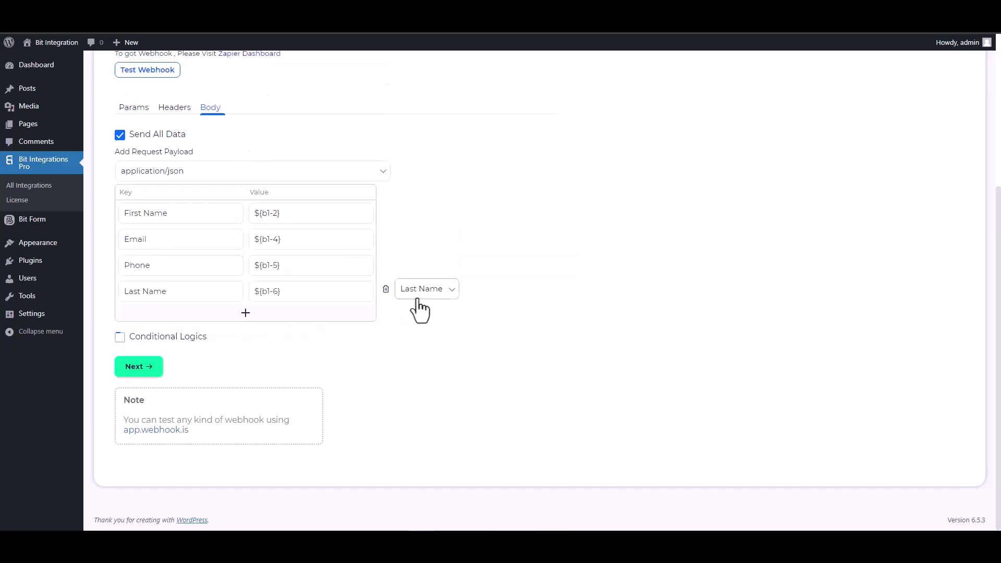
pyautogui.scroll(5, 456, 314)
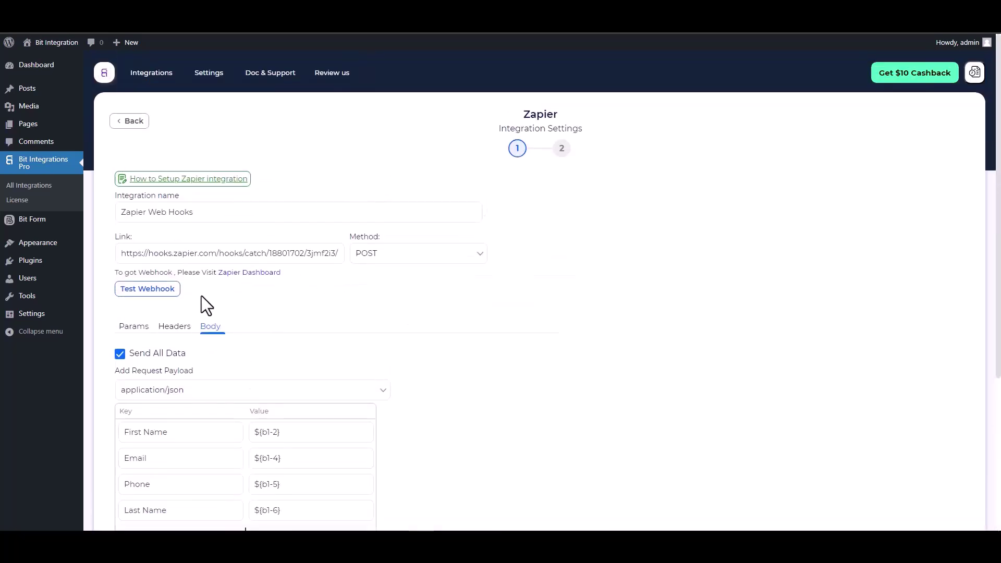
pyautogui.scroll(-1, 414, 323)
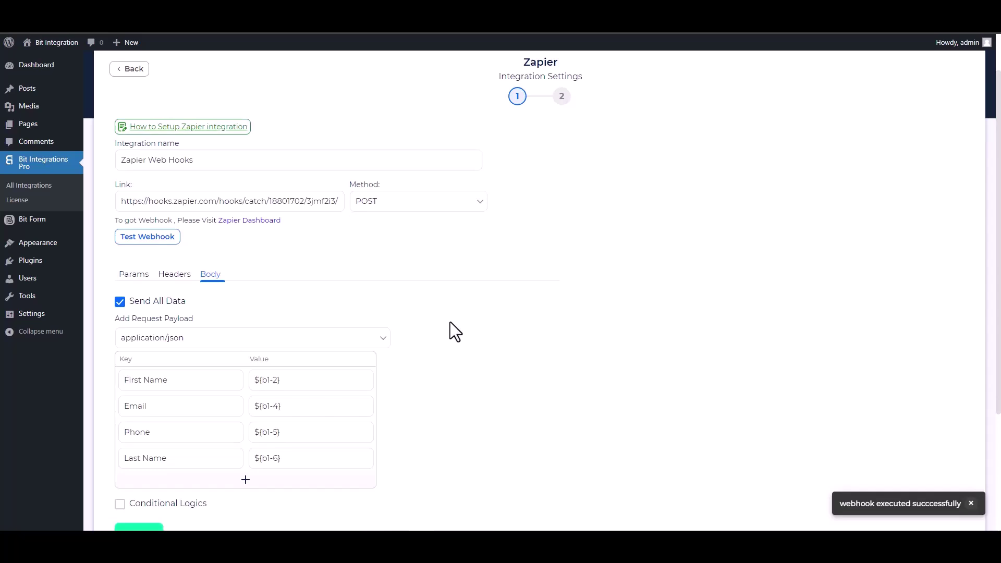
pyautogui.scroll(-1, 449, 328)
pyautogui.click(161, 491)
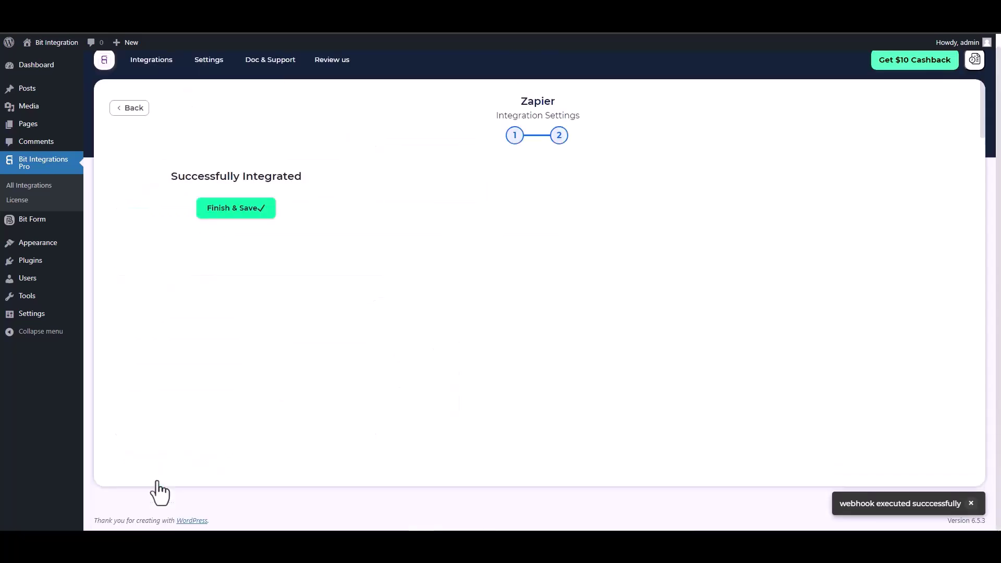
pyautogui.click(534, 208)
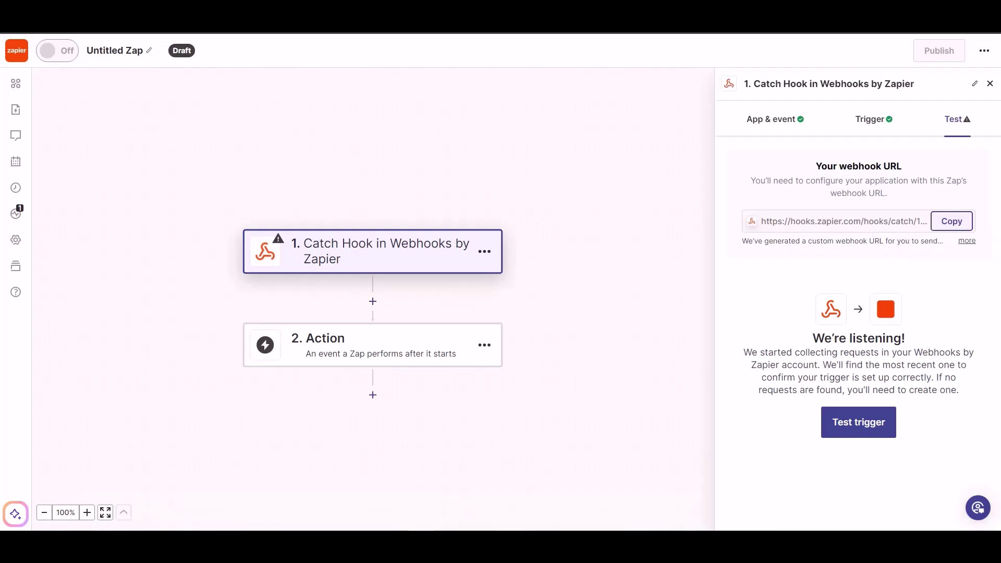
# Test the Catch Hook trigger, find request A with the form fields, and continue with it
pyautogui.click(849, 434)
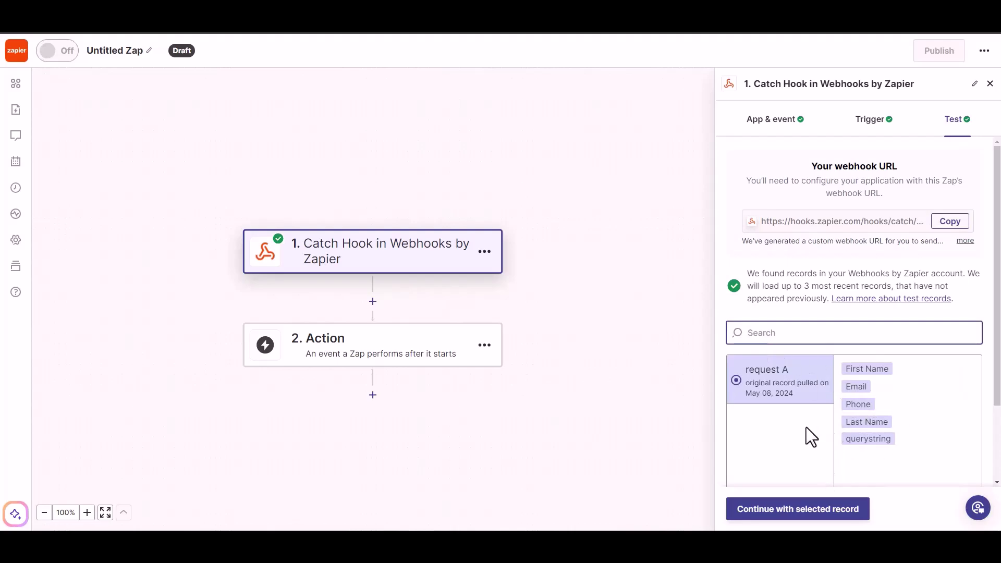
pyautogui.click(808, 509)
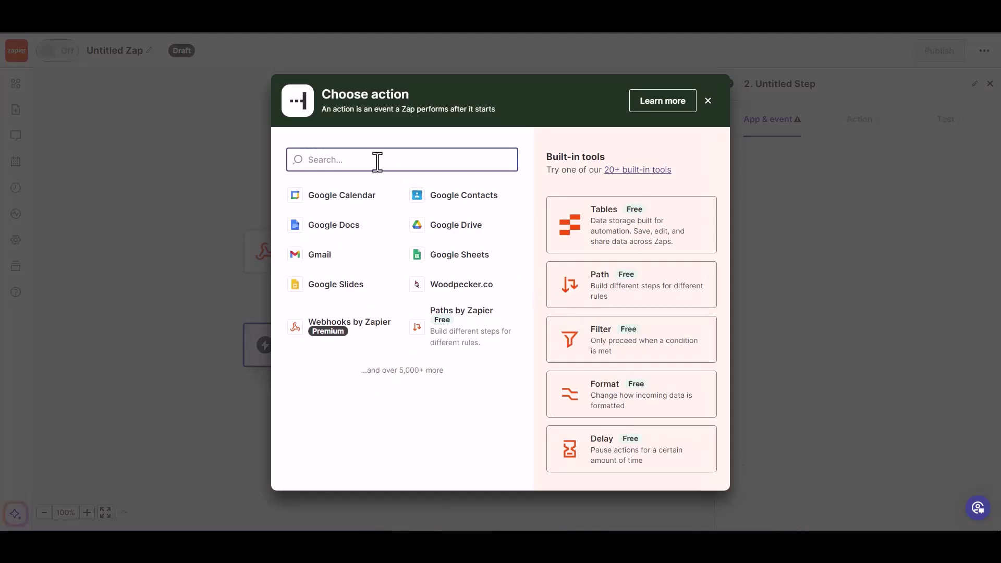
# Add Woodpecker.co as the action app with the Create/Update Prospect event
pyautogui.write('wood')
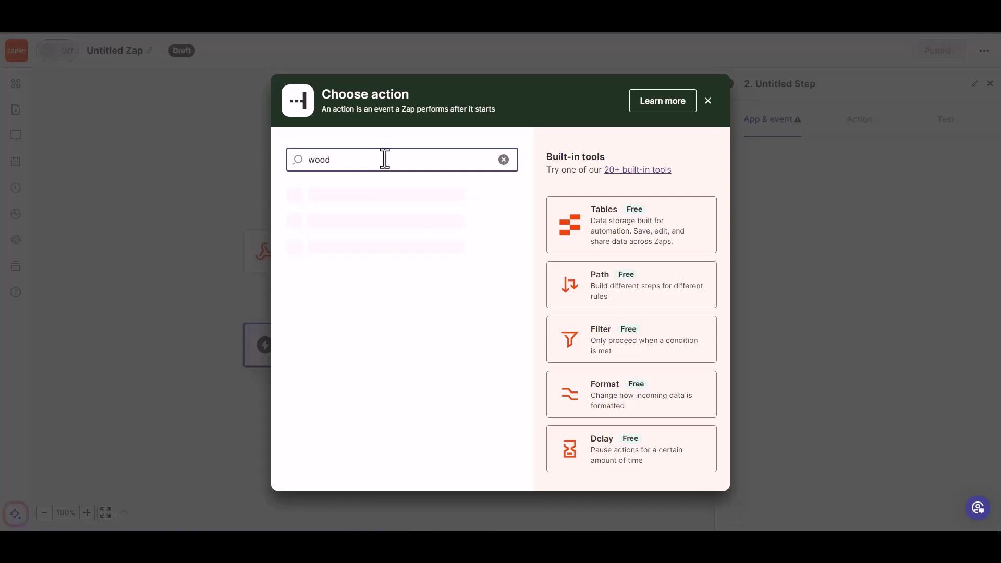
pyautogui.click(363, 204)
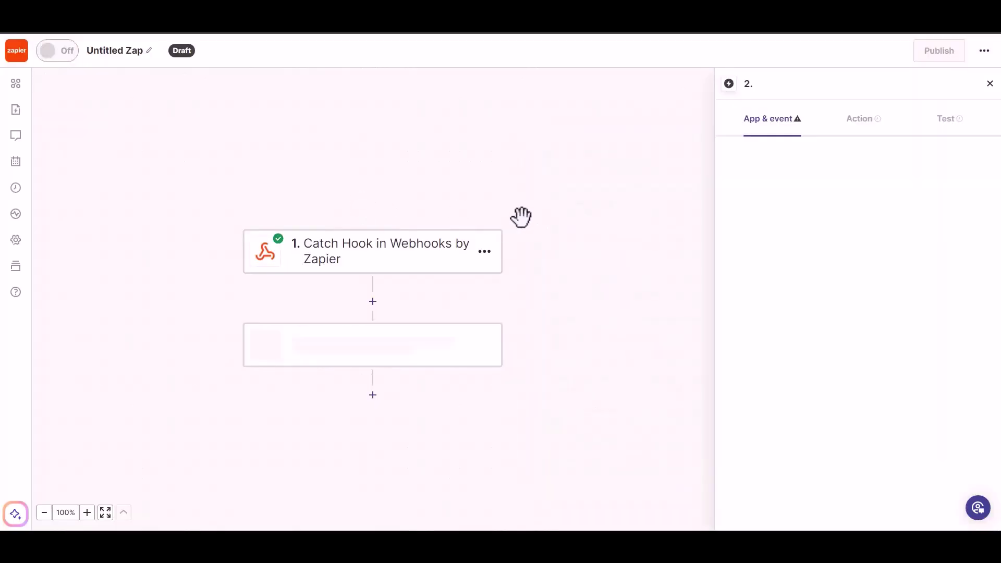
pyautogui.click(801, 221)
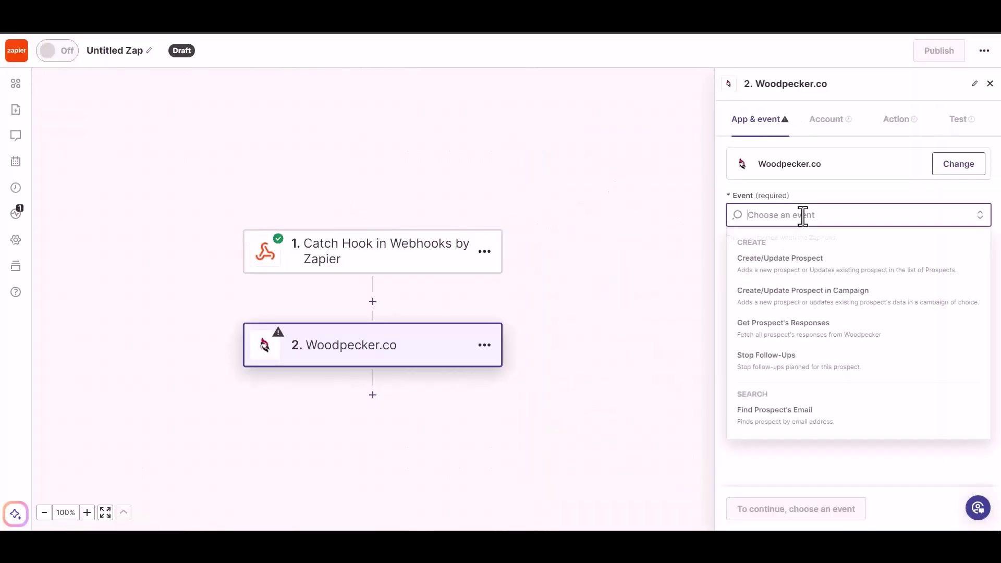
pyautogui.click(803, 266)
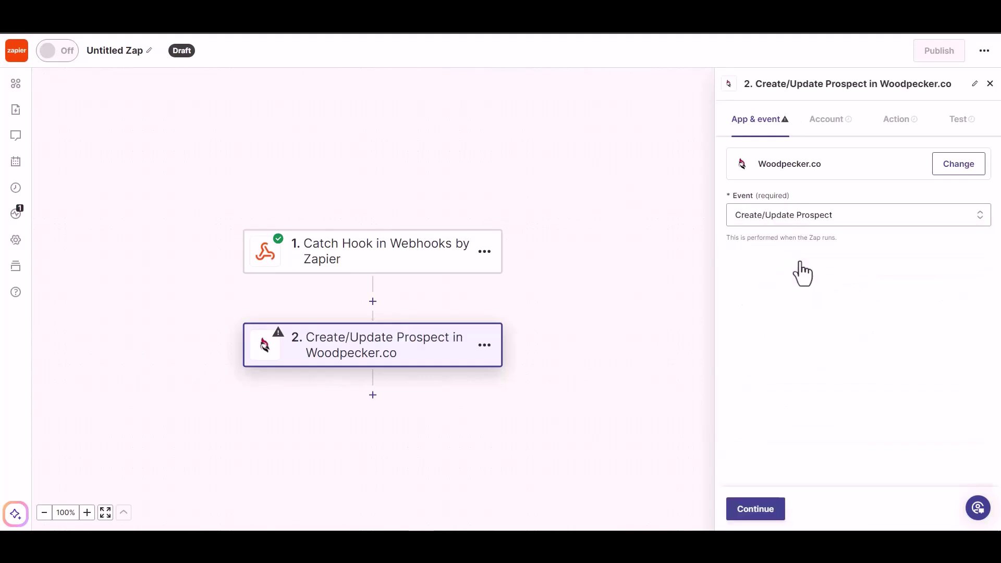
# Continue past the connected account and map the trigger's Email into the prospect's Email
pyautogui.click(749, 510)
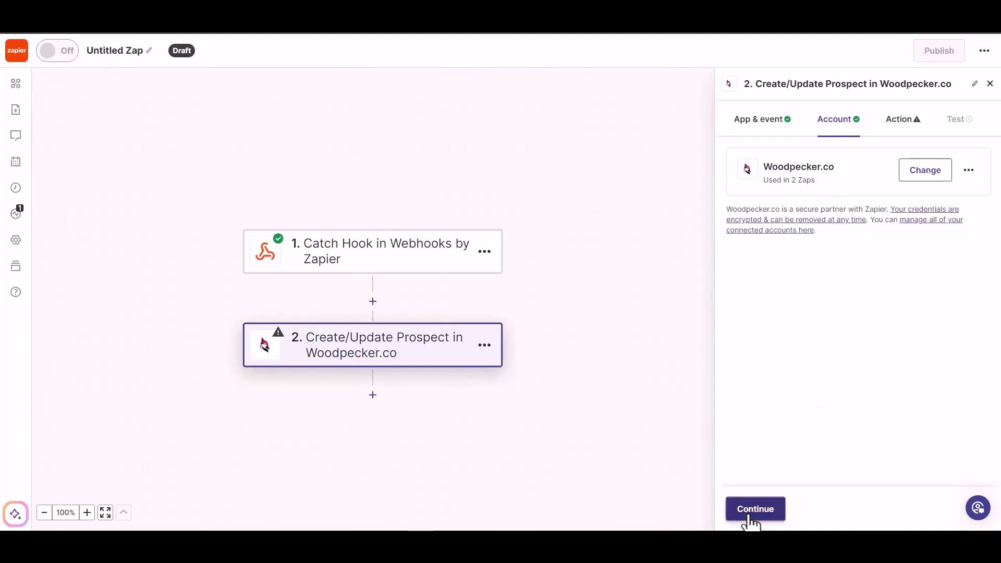
pyautogui.click(752, 516)
pyautogui.click(780, 198)
pyautogui.click(773, 318)
pyautogui.click(878, 172)
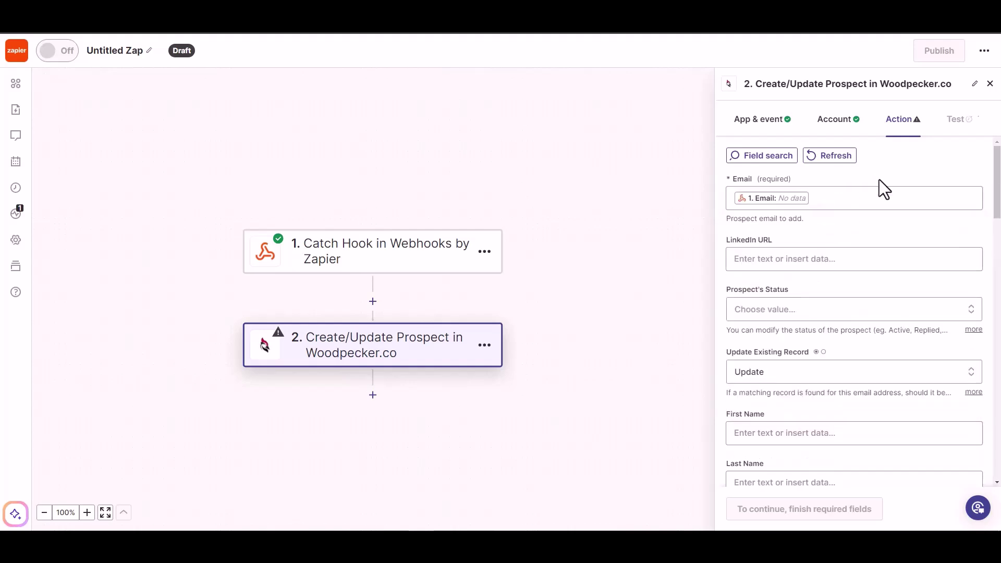
# Set the Prospect's Status to ACTIVE
pyautogui.click(790, 312)
pyautogui.click(793, 258)
pyautogui.click(834, 232)
pyautogui.scroll(-1, 817, 286)
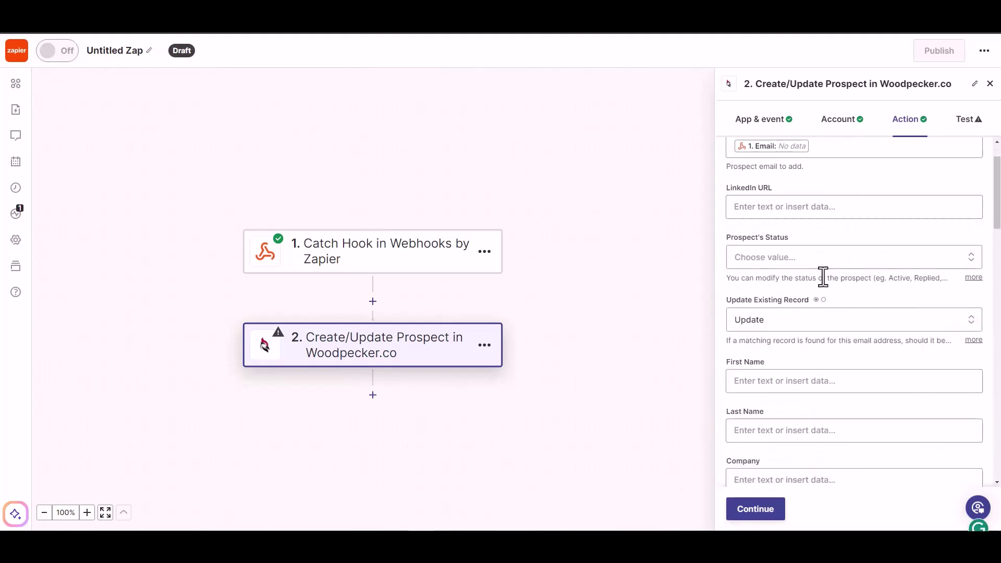
pyautogui.click(834, 258)
pyautogui.click(766, 438)
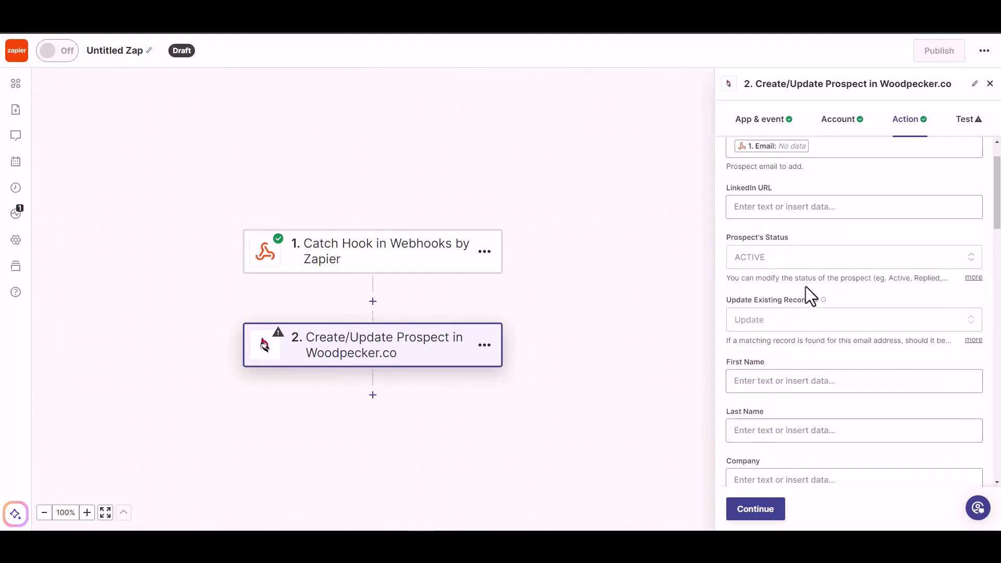
pyautogui.scroll(-1, 813, 318)
# Map the webhook First Name and Last Name into the prospect's name fields
pyautogui.click(789, 328)
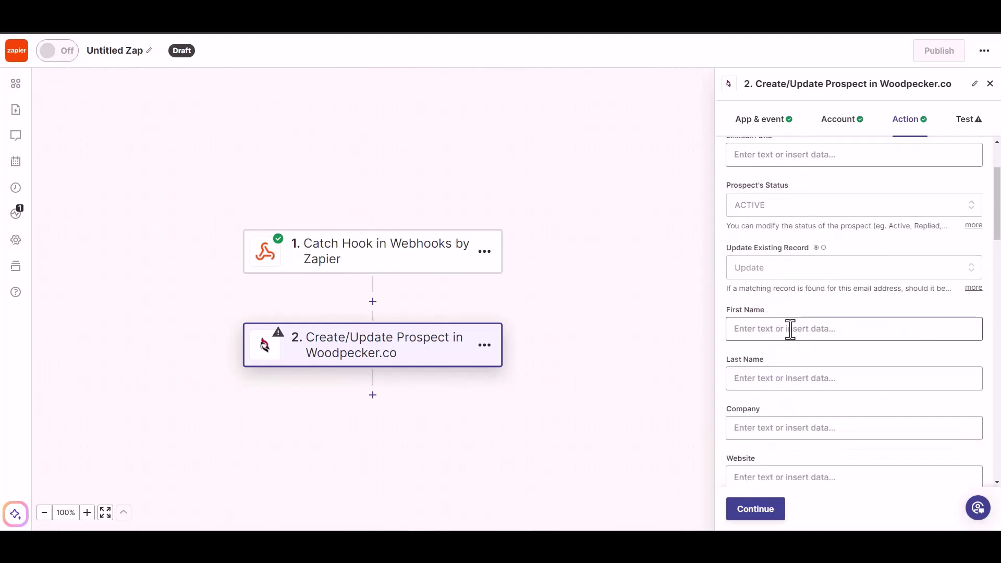
pyautogui.click(779, 472)
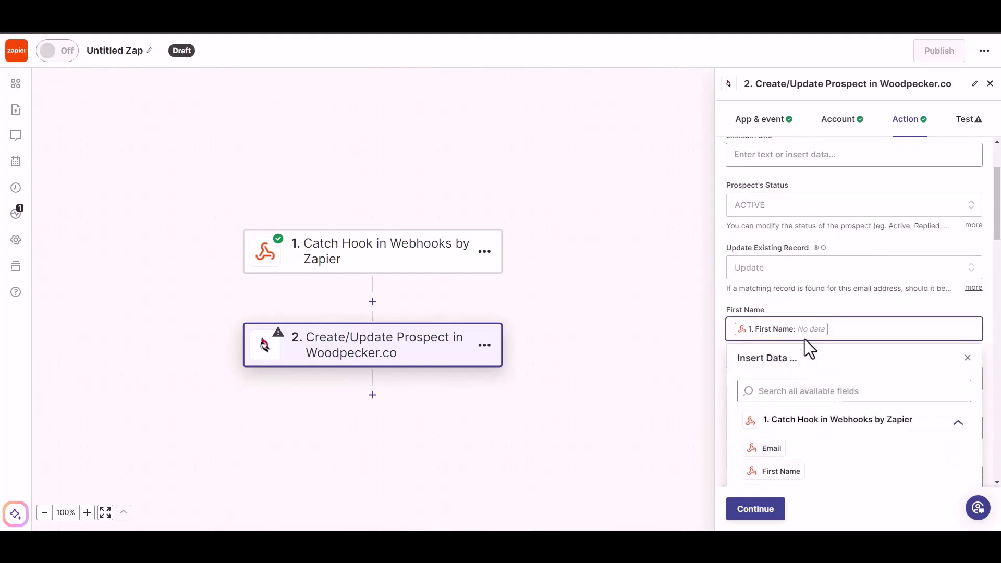
pyautogui.scroll(-2, 836, 299)
pyautogui.click(819, 276)
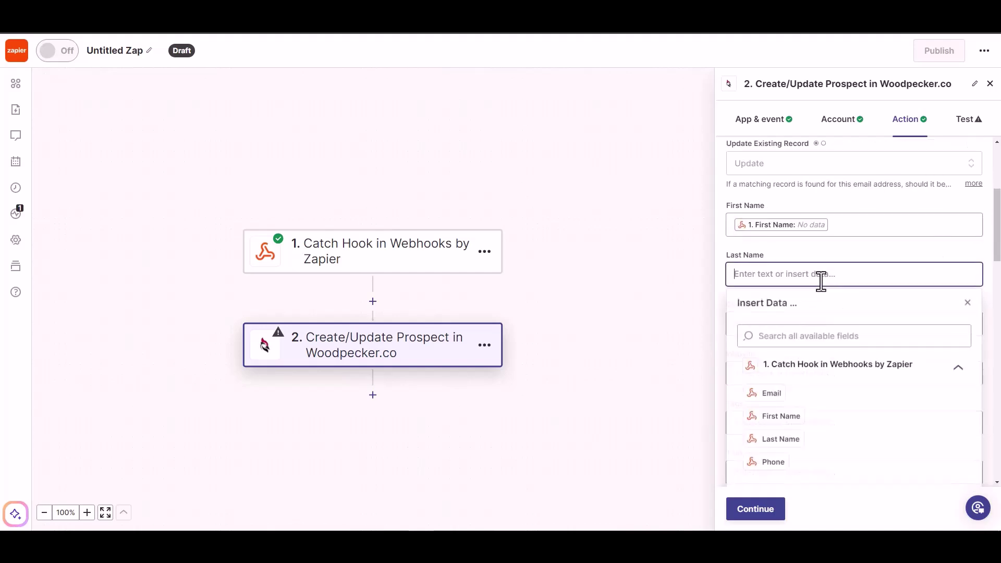
pyautogui.click(776, 439)
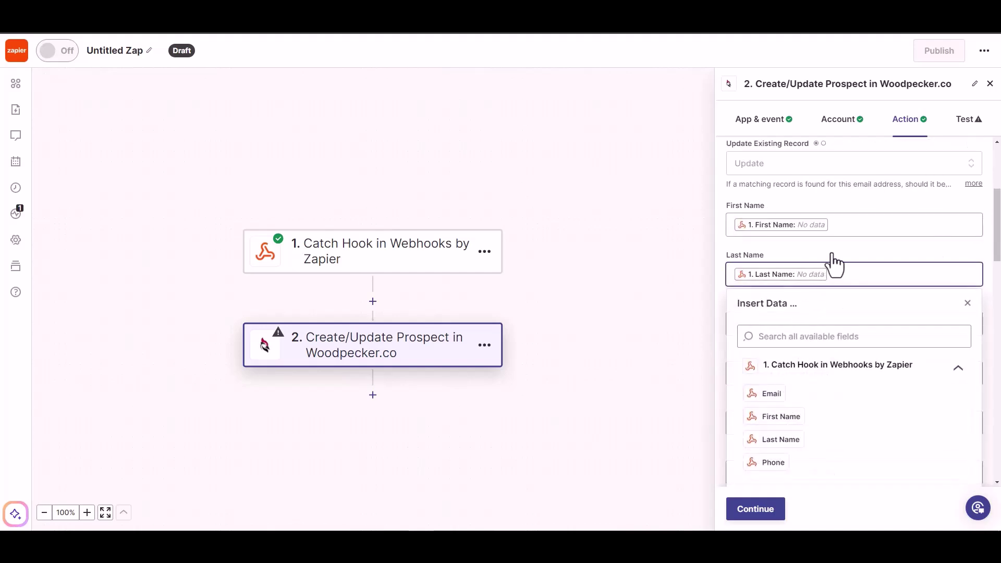
pyautogui.scroll(-1, 831, 265)
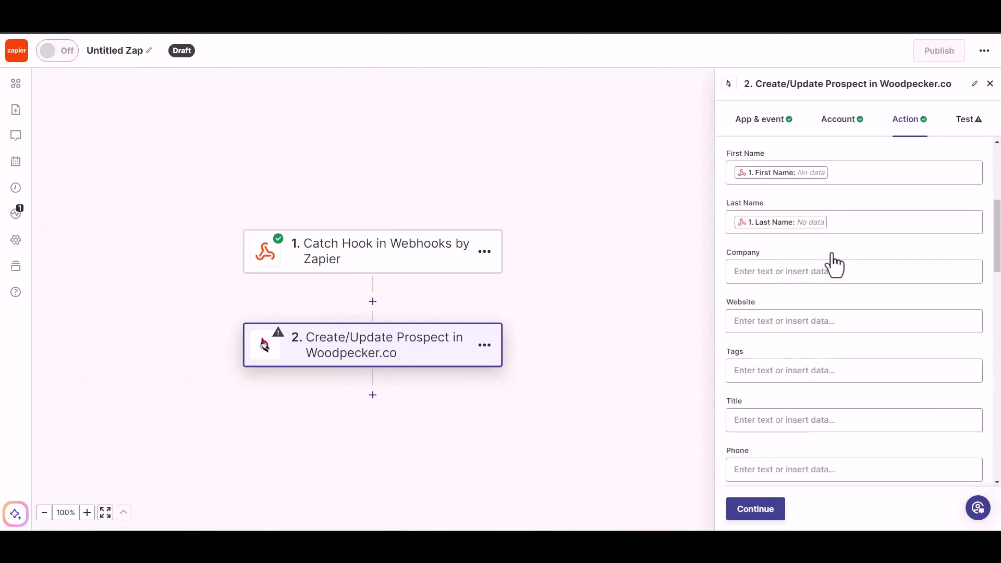
pyautogui.scroll(-1, 778, 420)
# Map the webhook Phone into Phone, then continue and skip the action test
pyautogui.click(782, 417)
pyautogui.scroll(-3, 816, 448)
pyautogui.click(776, 450)
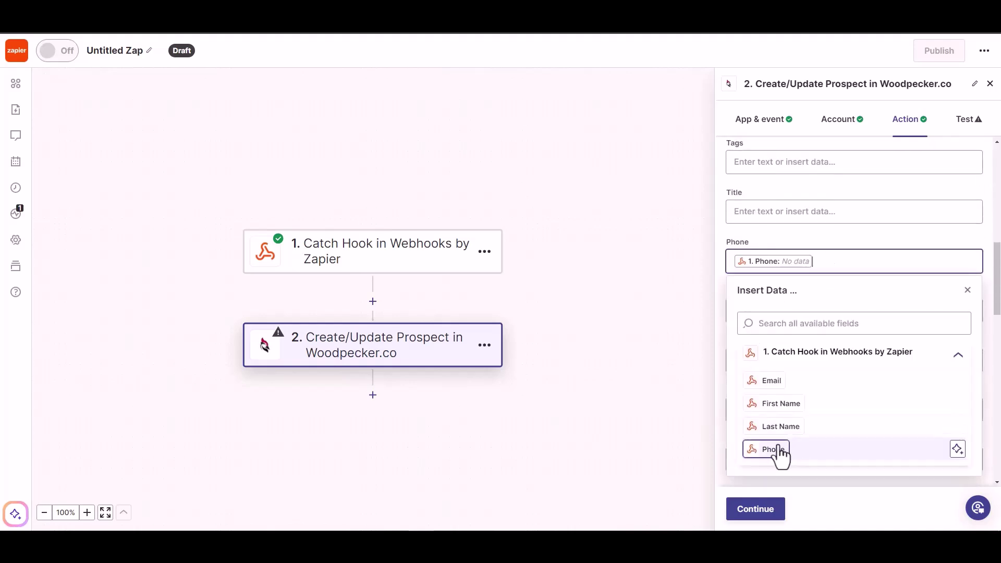
pyautogui.click(818, 231)
pyautogui.scroll(-5, 831, 462)
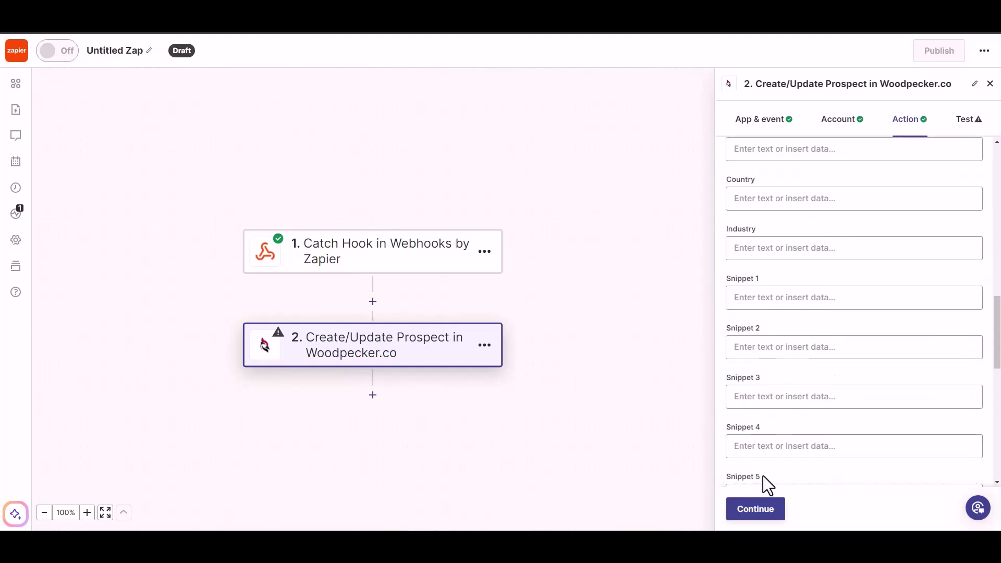
pyautogui.click(753, 509)
pyautogui.click(757, 510)
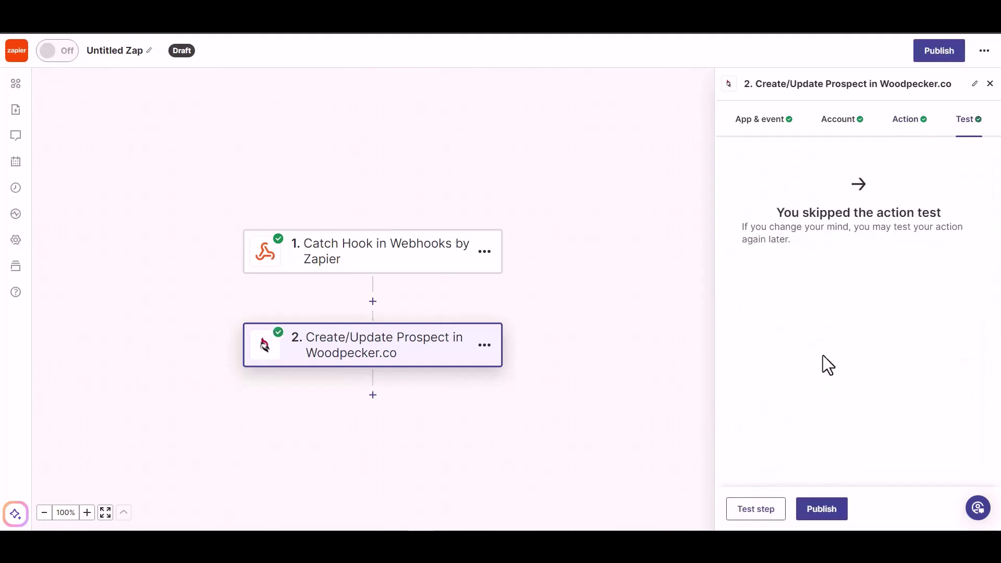
# Publish the Zap and rename it from 'Untitled Zap' to 'Bit Integrations'
pyautogui.click(820, 517)
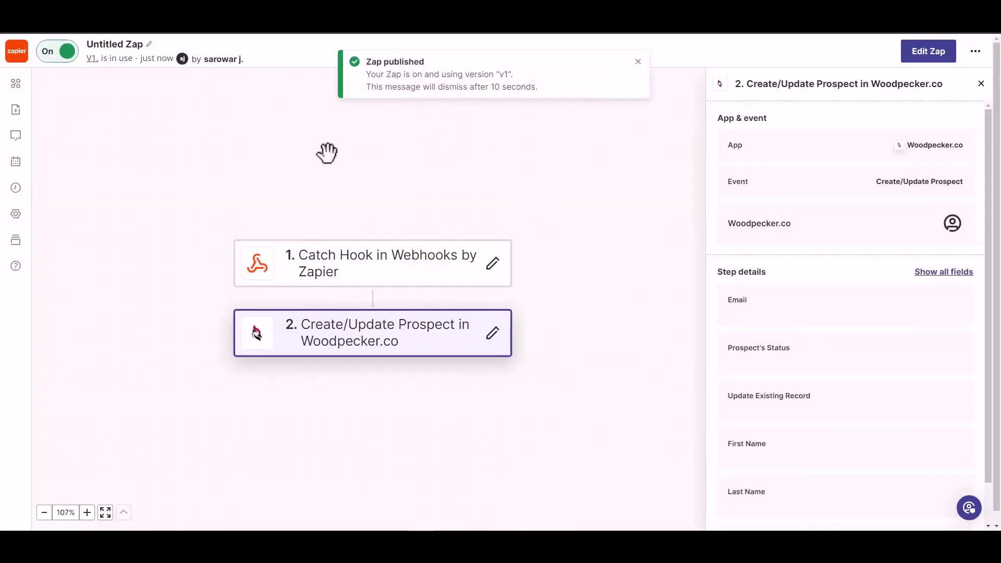
pyautogui.click(123, 45)
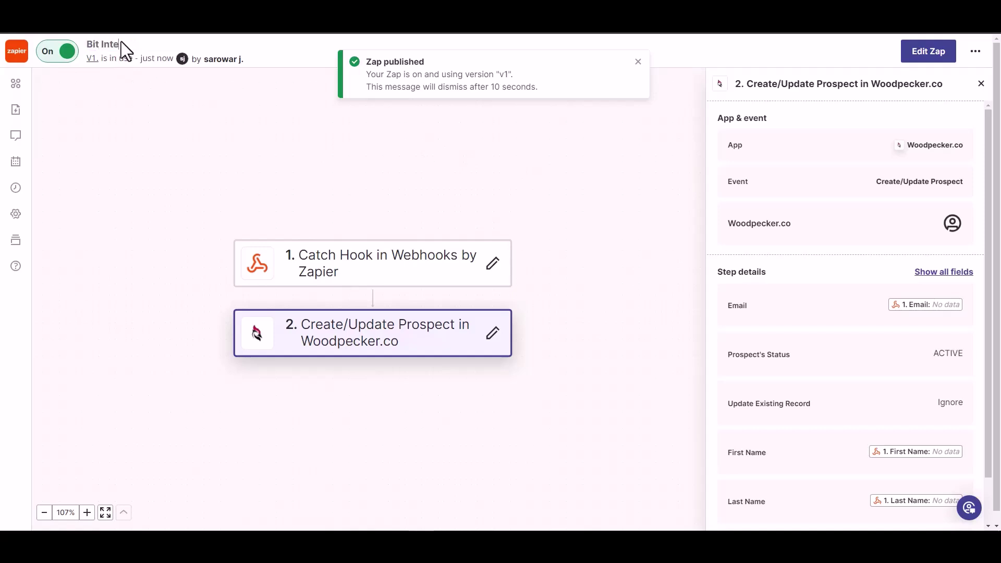
pyautogui.write('Bit Integrations')
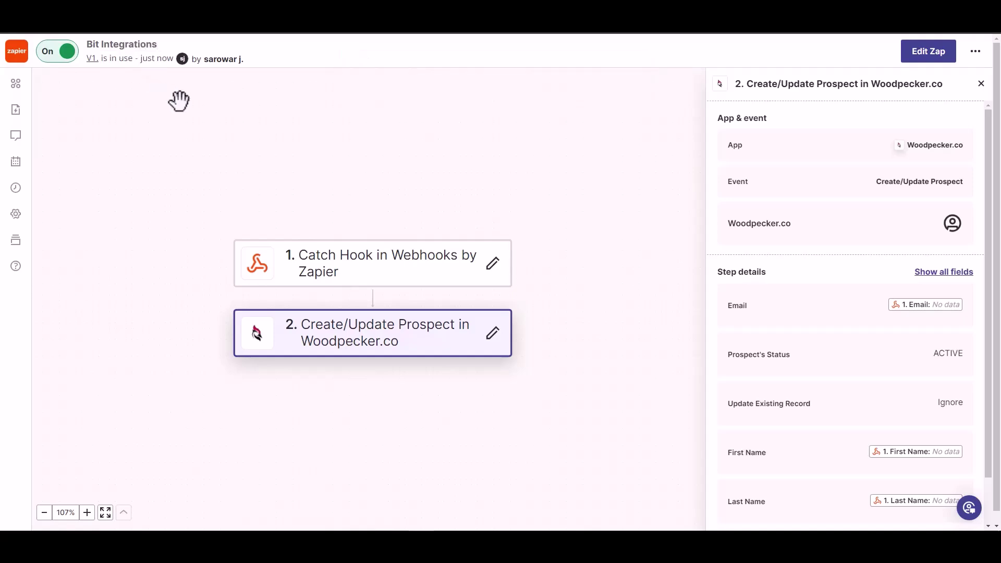
pyautogui.click(178, 100)
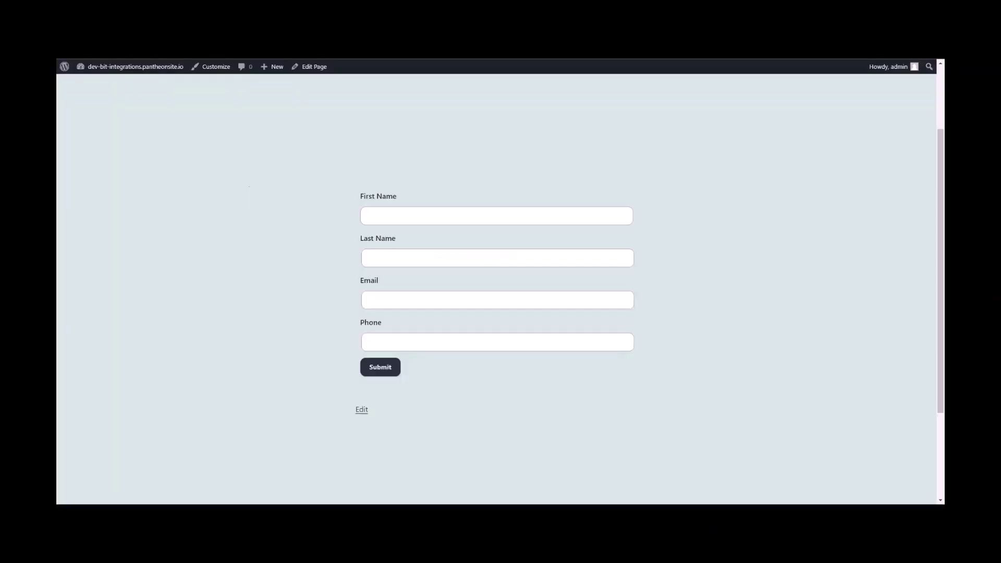
# Enter 'Bit' and 'Integrations' as first and last name, plus an e-mail address and phone number
pyautogui.click(456, 216)
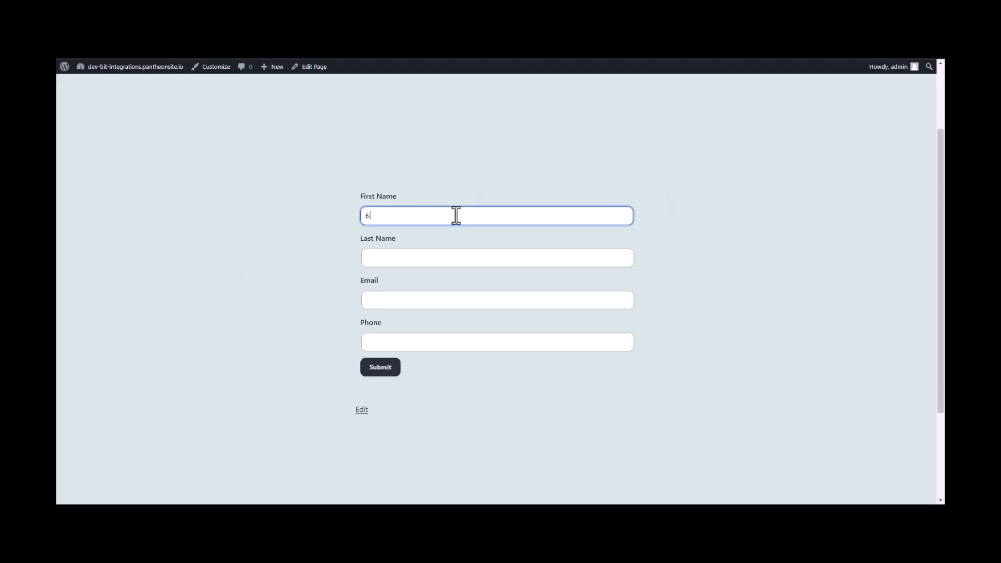
pyautogui.click(418, 253)
pyautogui.write('Integrations')
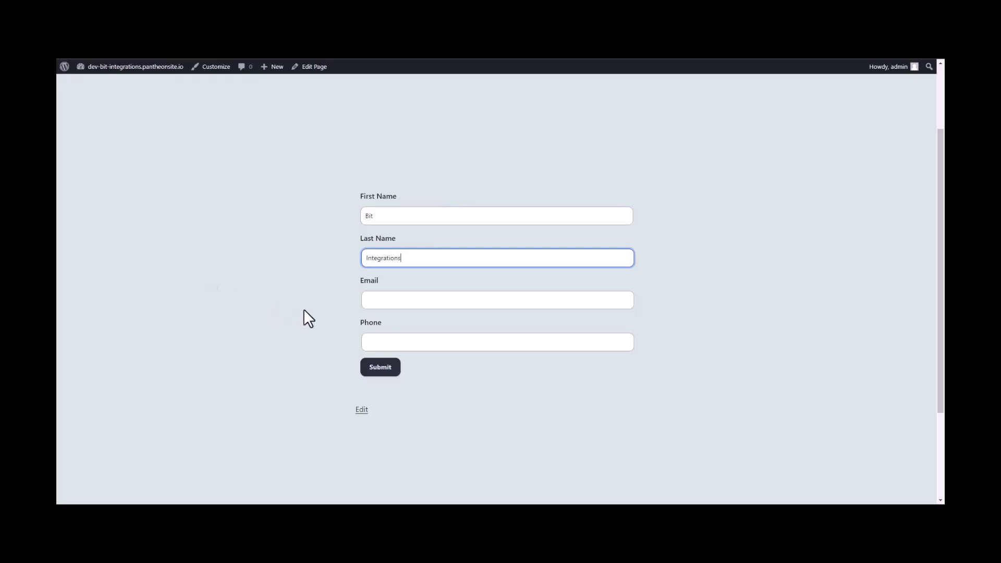
pyautogui.press('Tab')
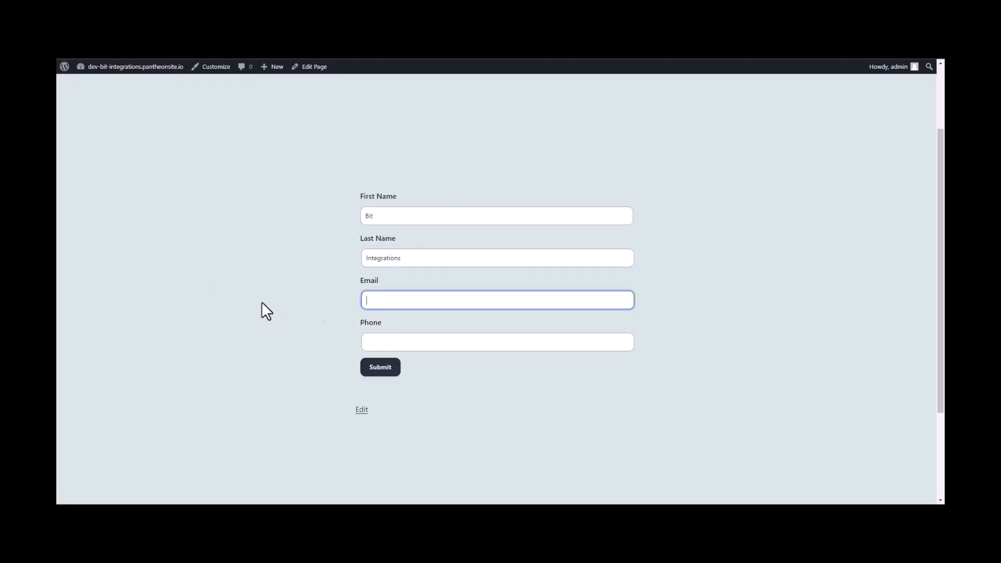
pyautogui.click(375, 341)
pyautogui.write('44455')
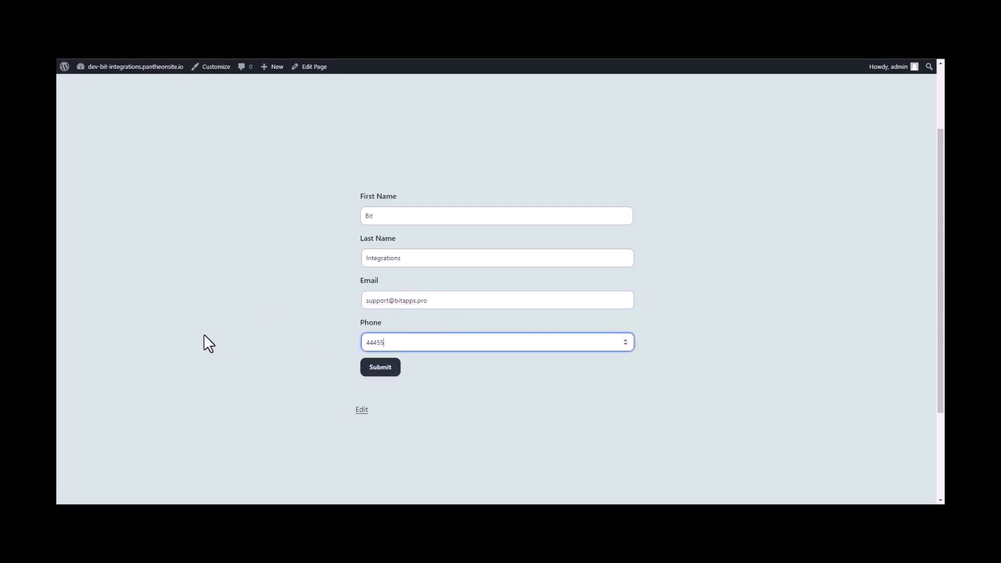
pyautogui.write('5666')
# Submit the contact form, then open Woodpecker.co's Prospects list to find the new prospect
pyautogui.click(380, 371)
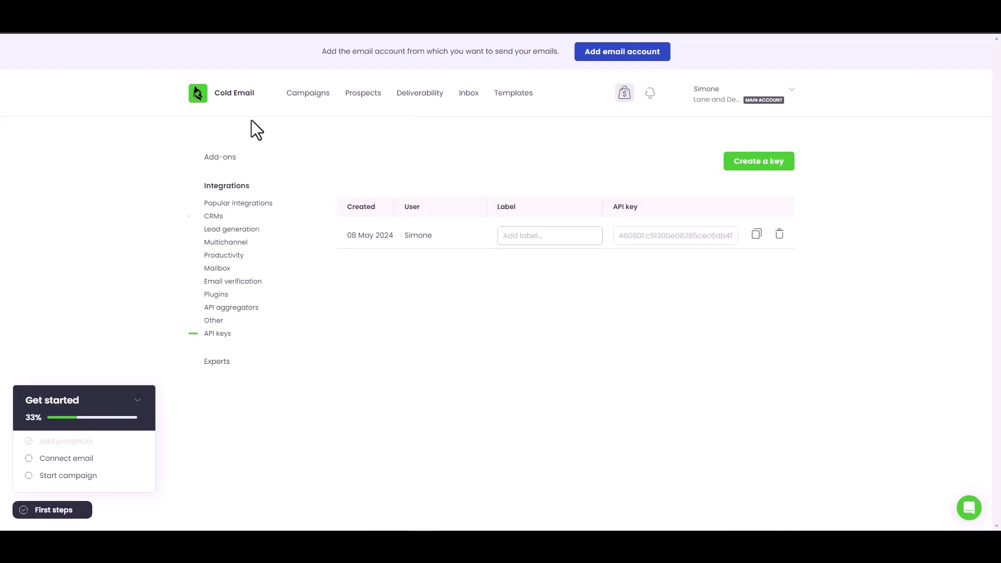
pyautogui.click(369, 97)
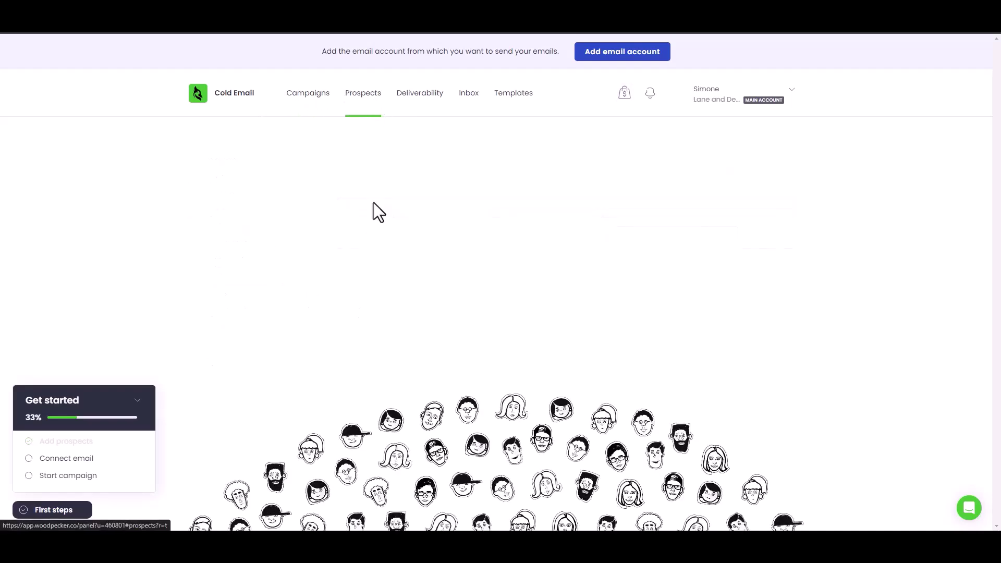